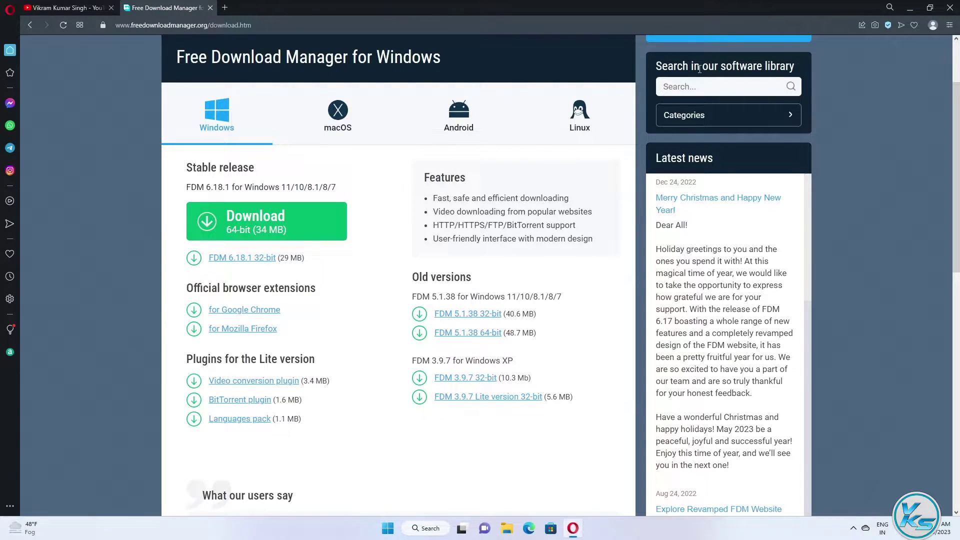
- Check the PC's system type in the Windows device specifications
click(911, 8)
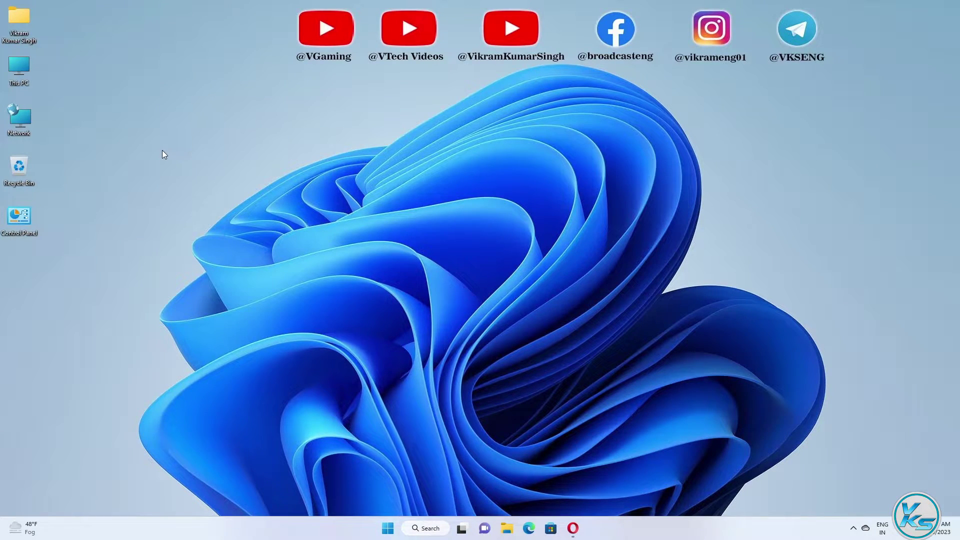
right_click(15, 67)
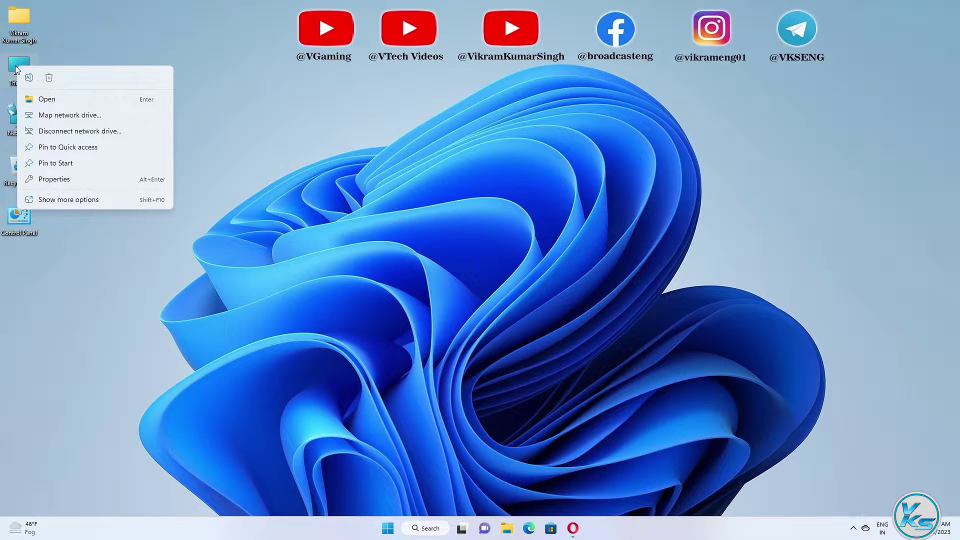
click(64, 179)
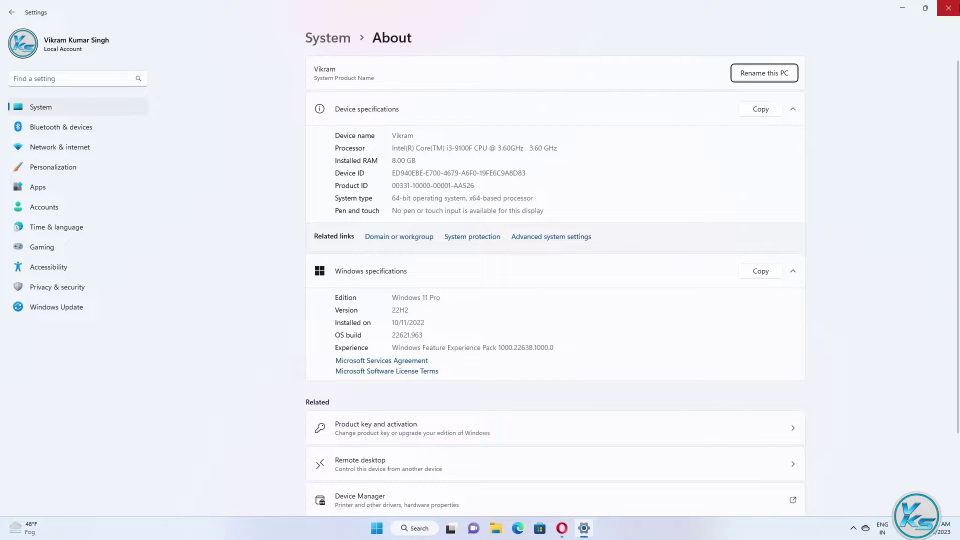
click(948, 8)
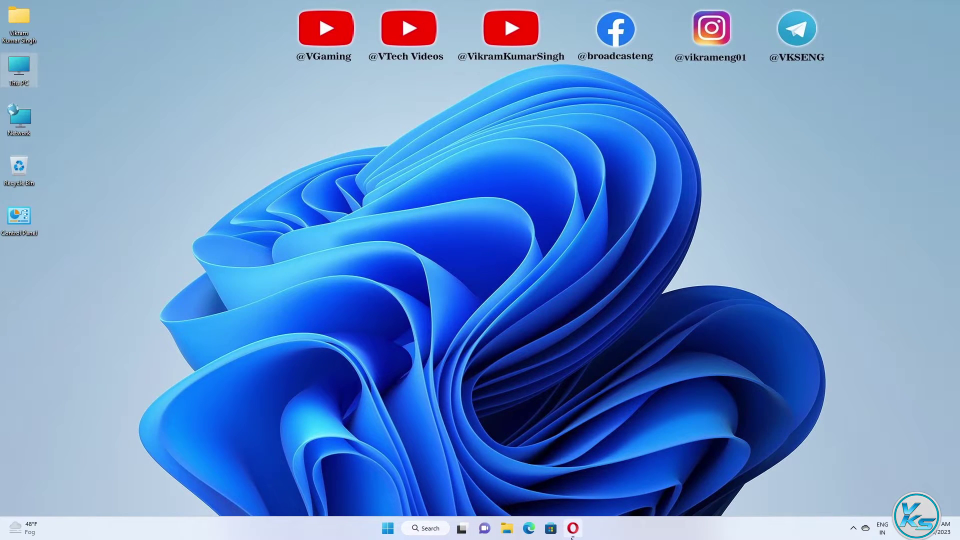
- Download the 64-bit Free Download Manager 6.18.1 installer from the Opera page and save it to the Desktop as fdm_x64_setup
click(572, 535)
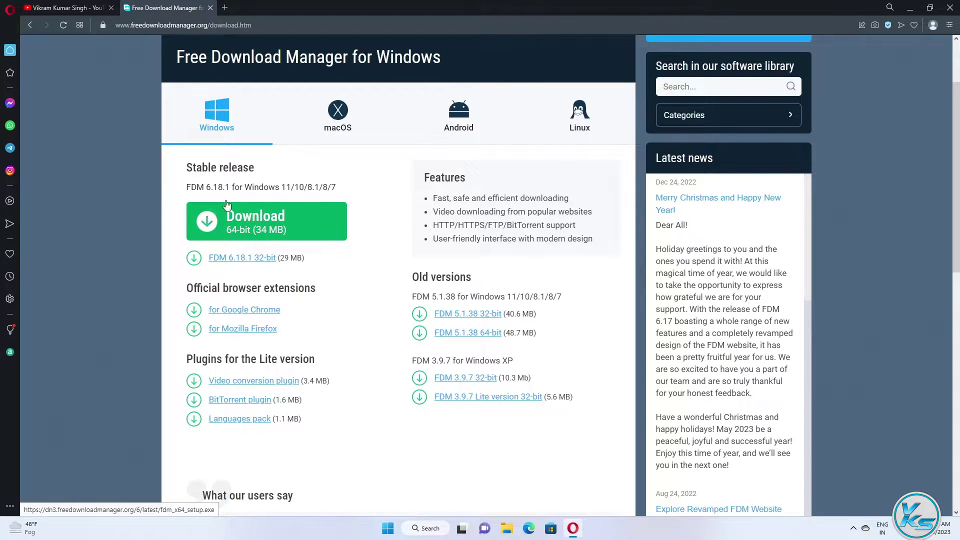
click(229, 229)
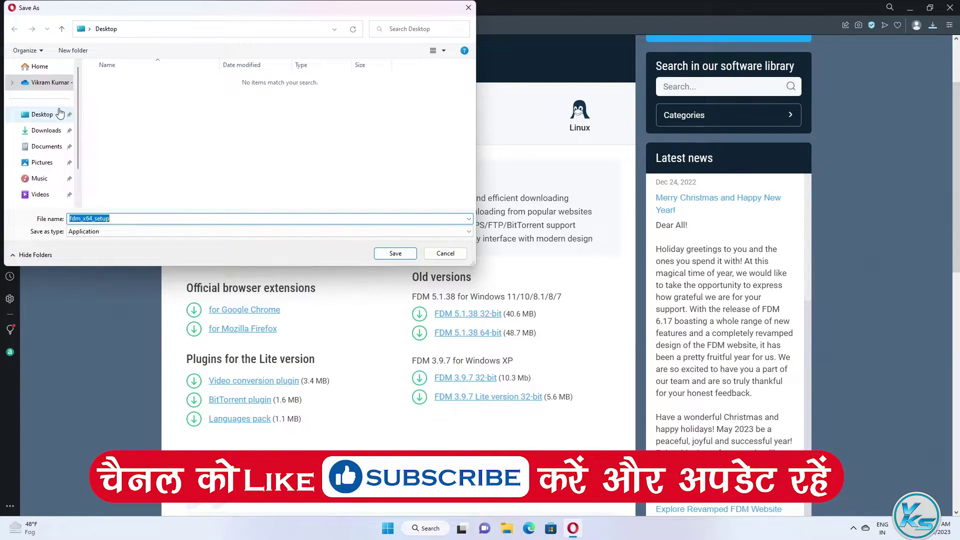
click(395, 256)
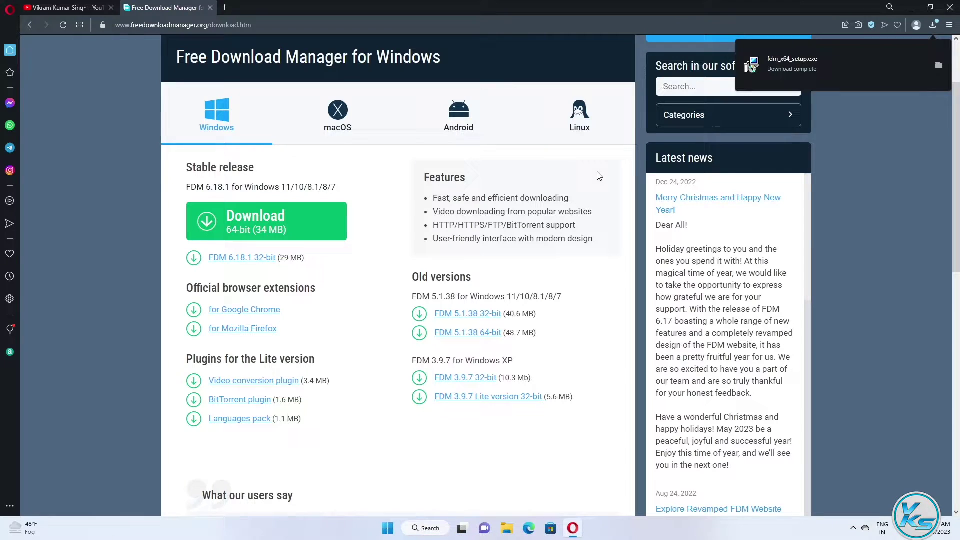
click(909, 8)
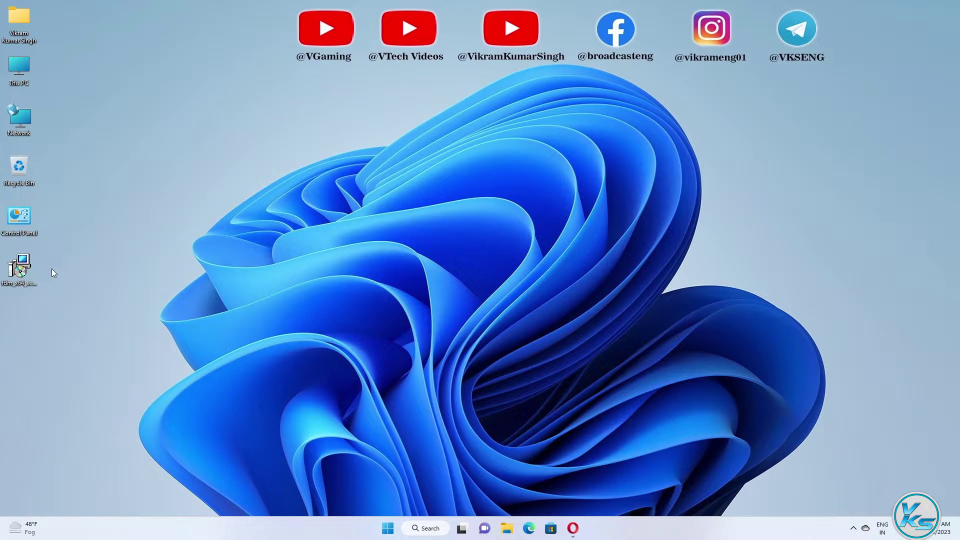
- Move the fdm_x64_setup installer to a free area of the desktop and unblock it in its file properties
drag(23, 271, 148, 76)
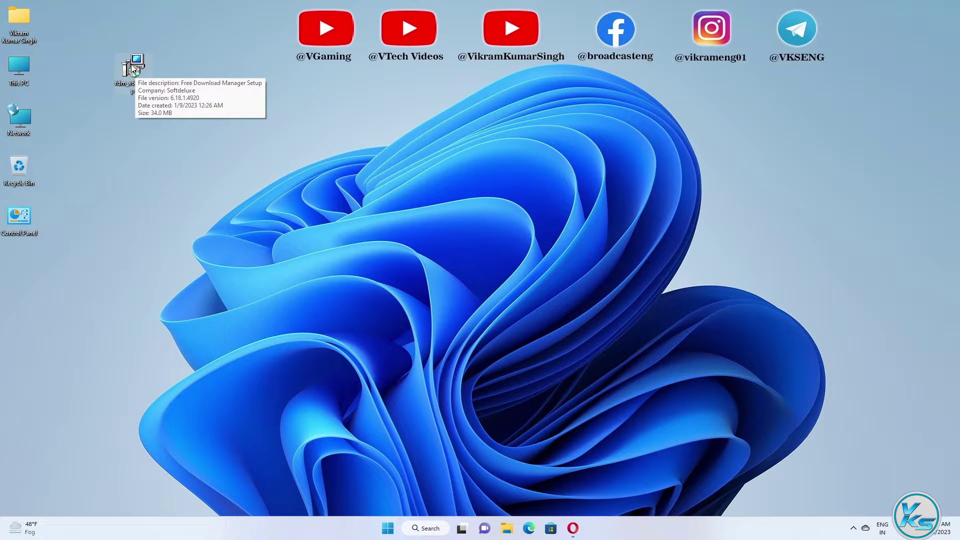
right_click(132, 65)
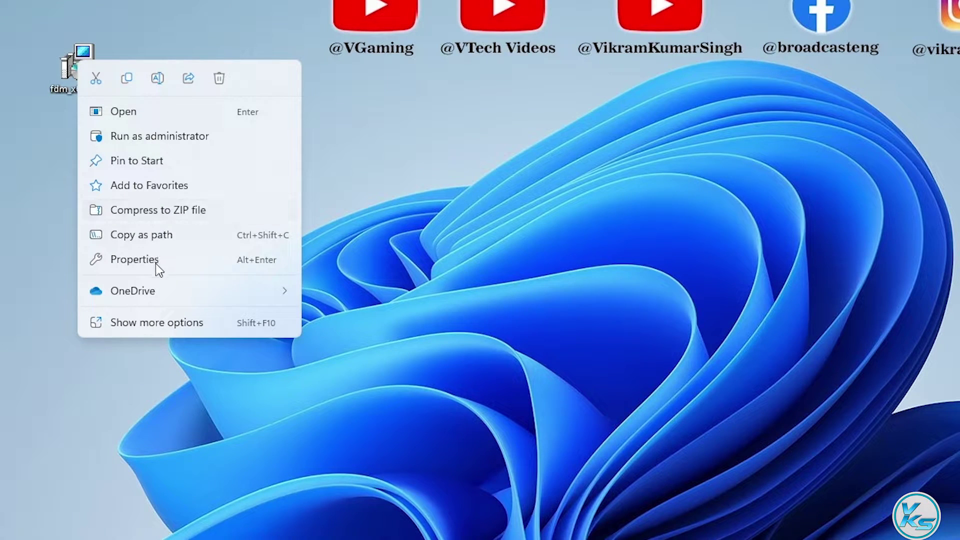
click(134, 260)
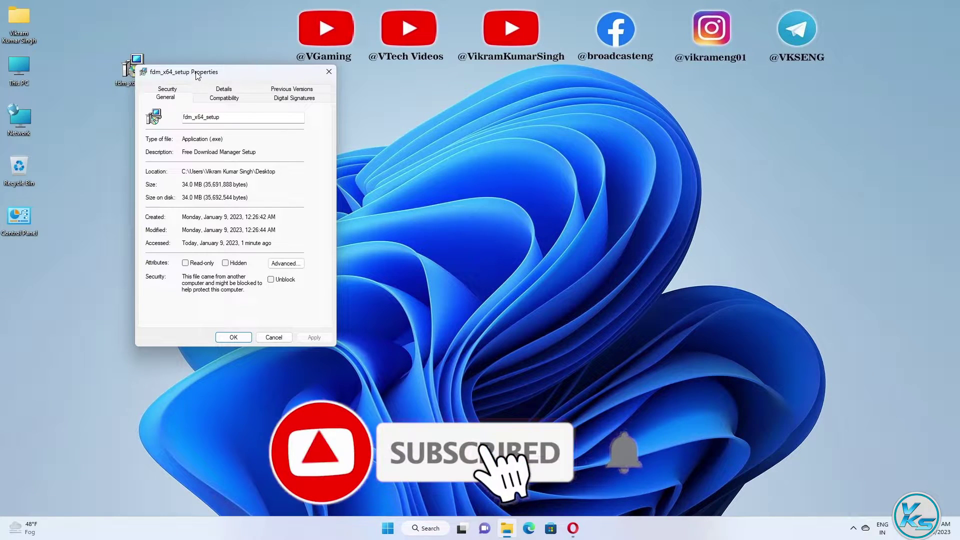
drag(198, 75, 234, 76)
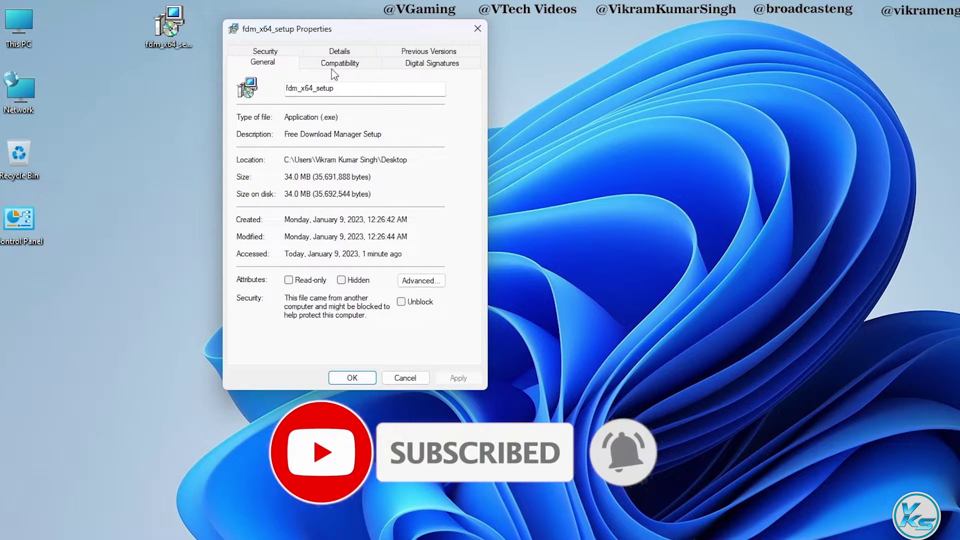
click(403, 304)
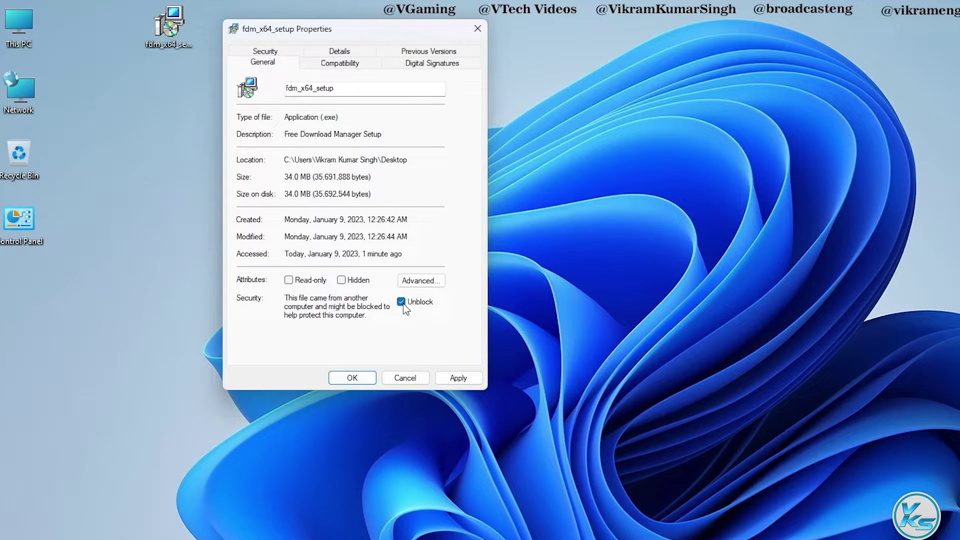
click(475, 378)
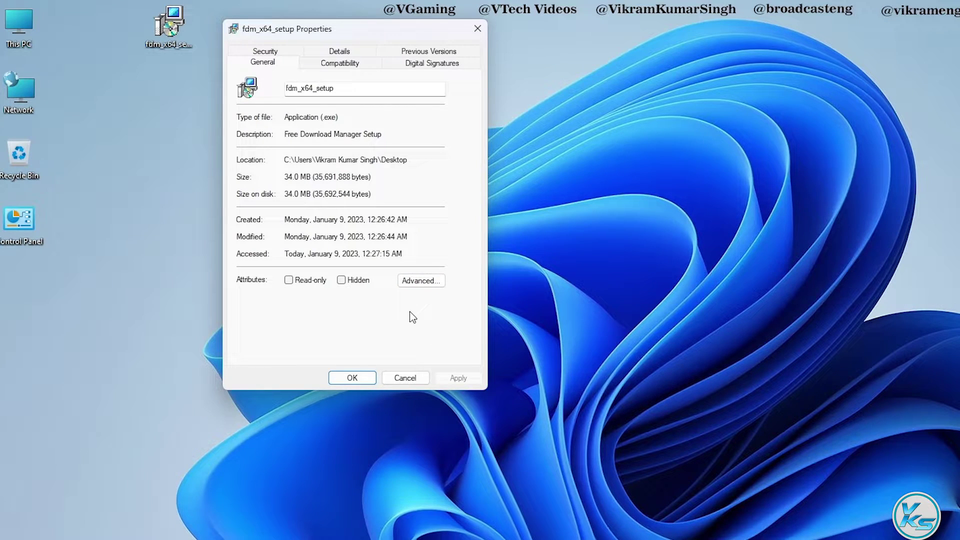
click(353, 377)
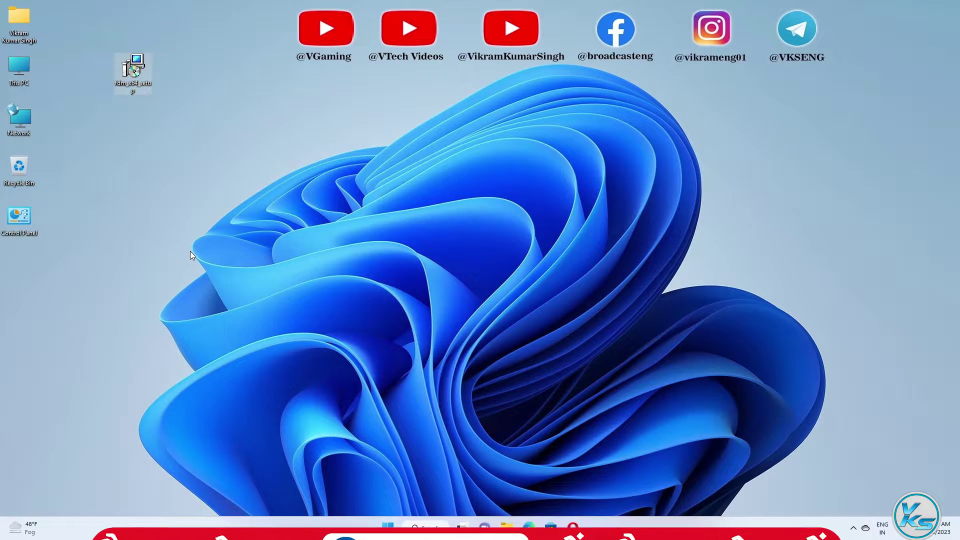
- Run the fdm_x64_setup installer as administrator, allow it to make changes, and choose to install for all users
mouse_move(125, 73)
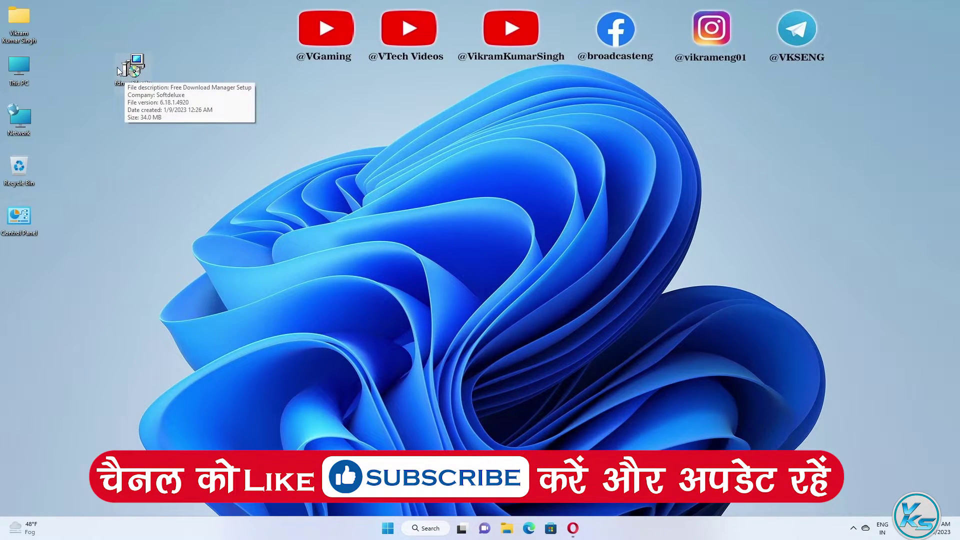
right_click(125, 63)
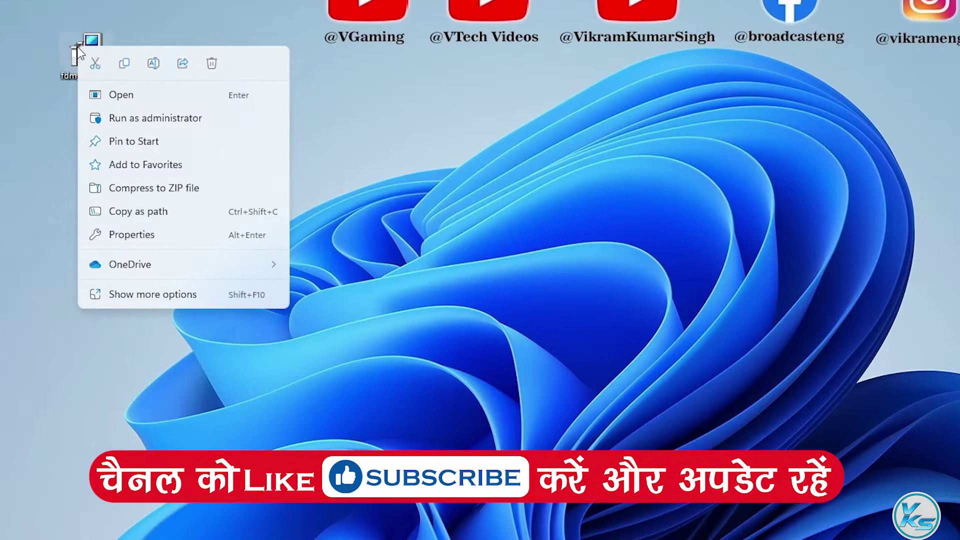
click(161, 120)
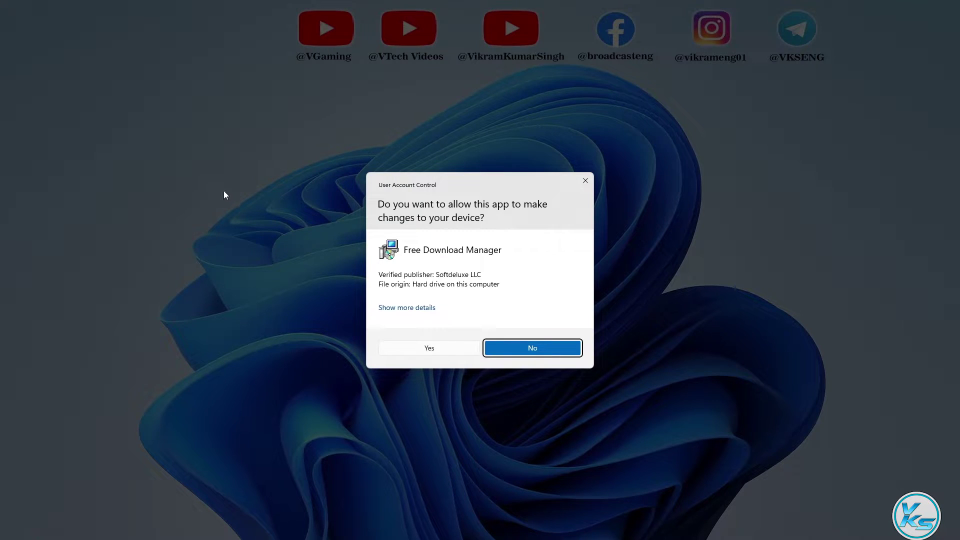
click(434, 351)
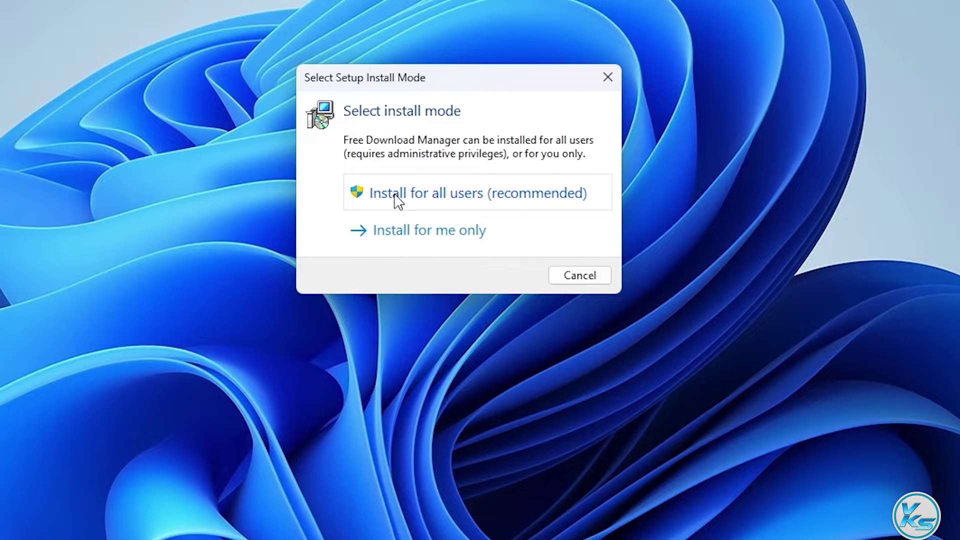
click(438, 198)
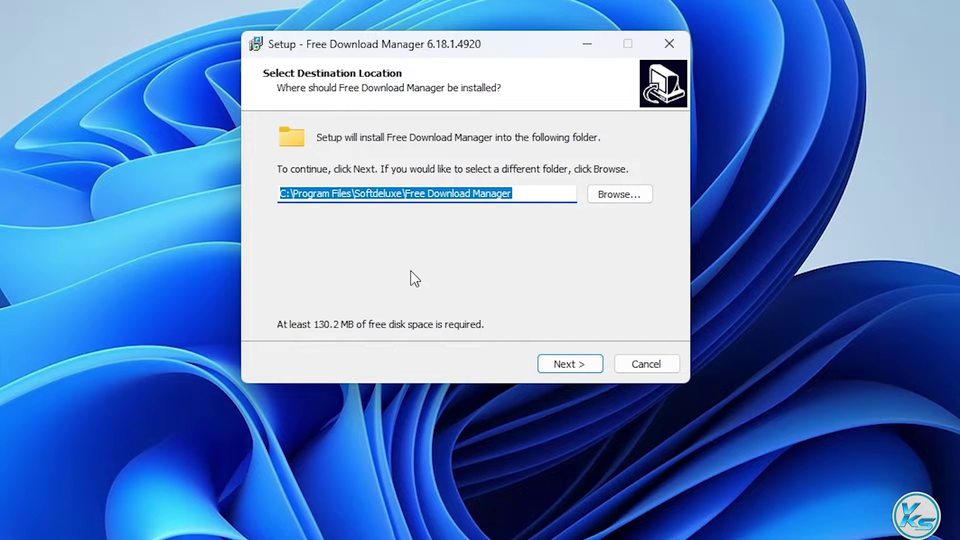
- Install Free Download Manager with the default destination and Start Menu folder, keeping both the desktop and Quick Launch shortcuts enabled
click(573, 365)
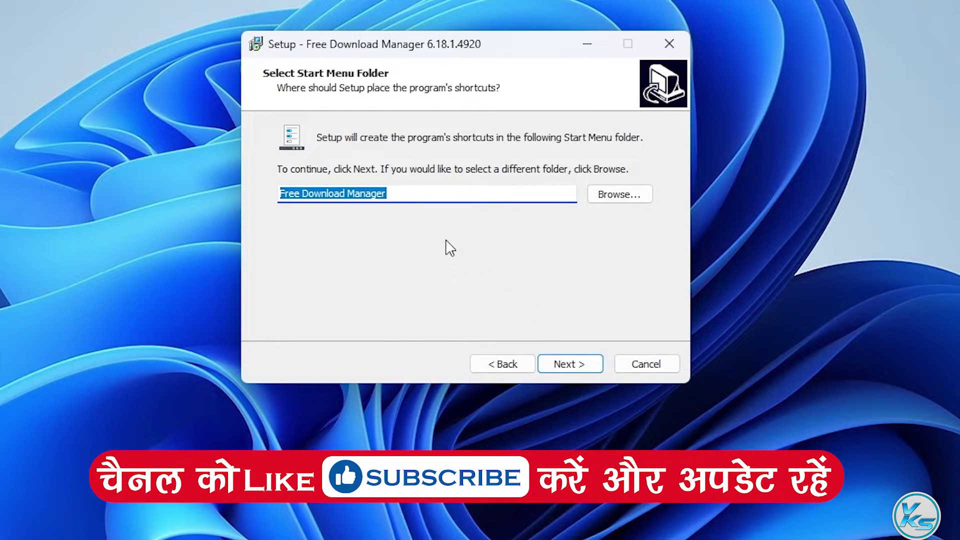
click(581, 369)
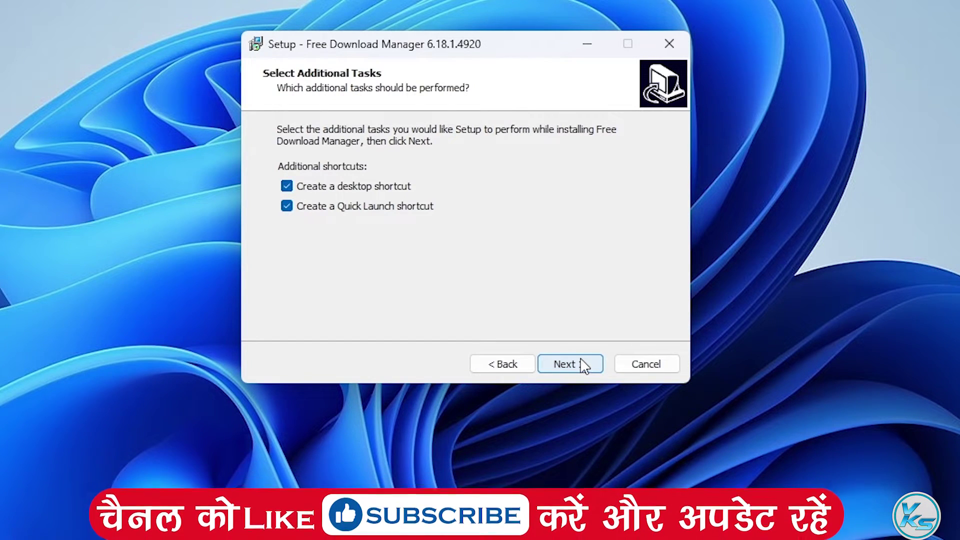
click(288, 187)
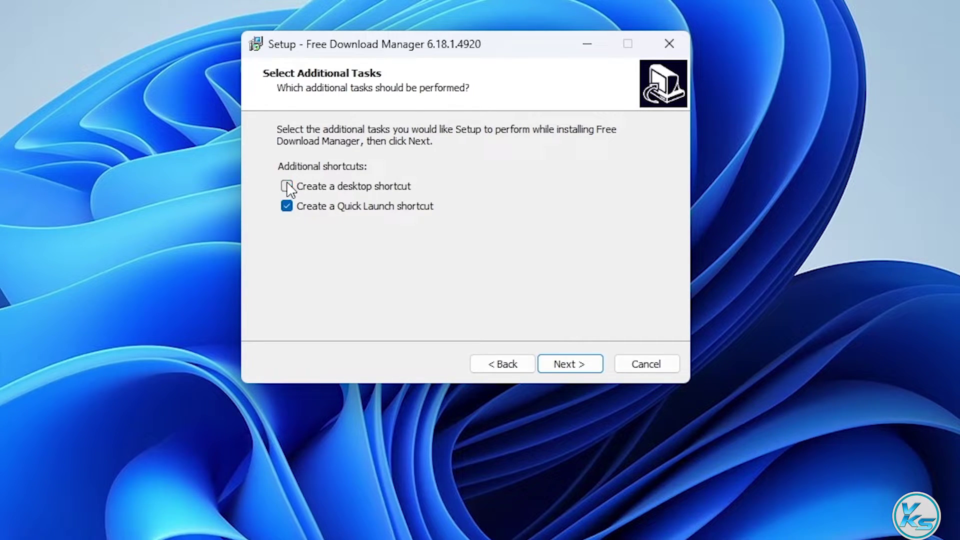
click(288, 187)
click(286, 187)
click(562, 366)
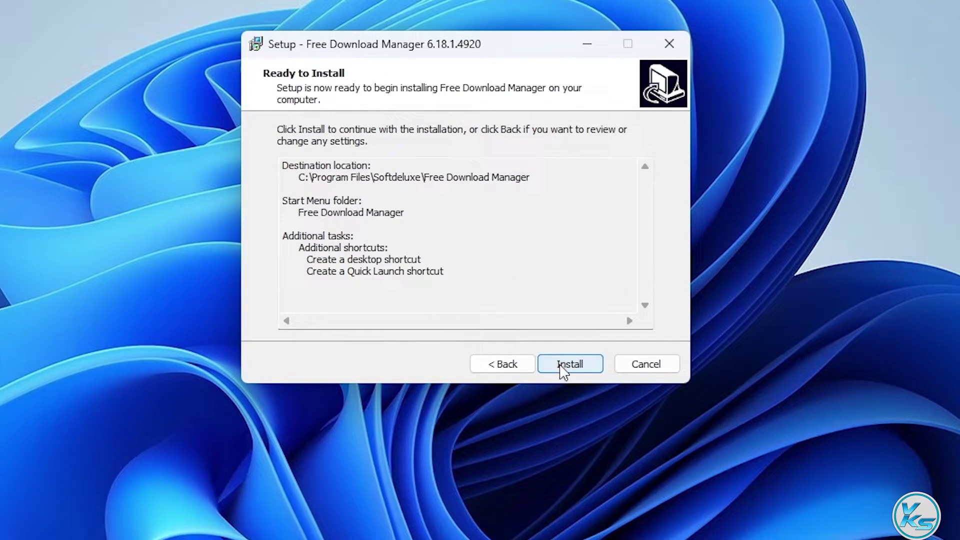
click(563, 365)
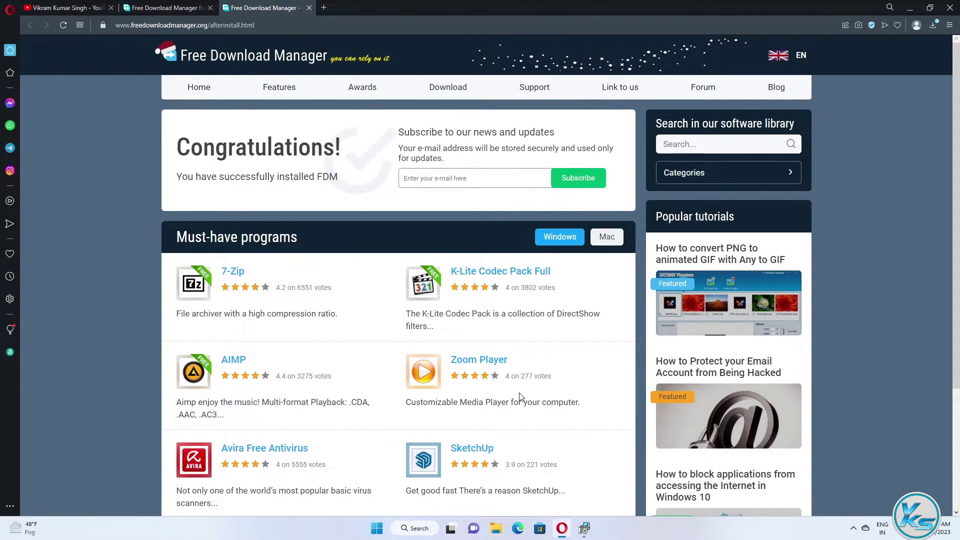
- Close the post-installation web page and finish the Free Download Manager setup wizard
click(310, 8)
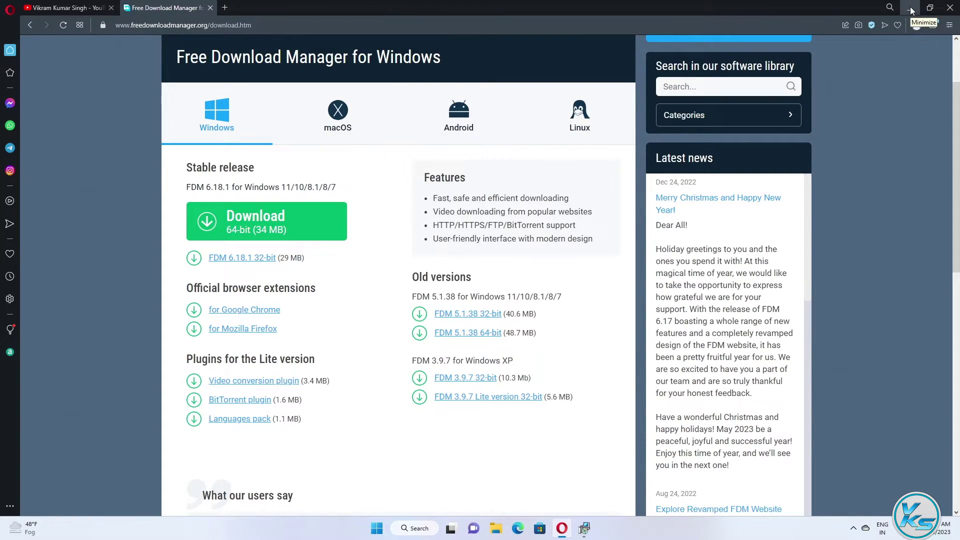
click(911, 9)
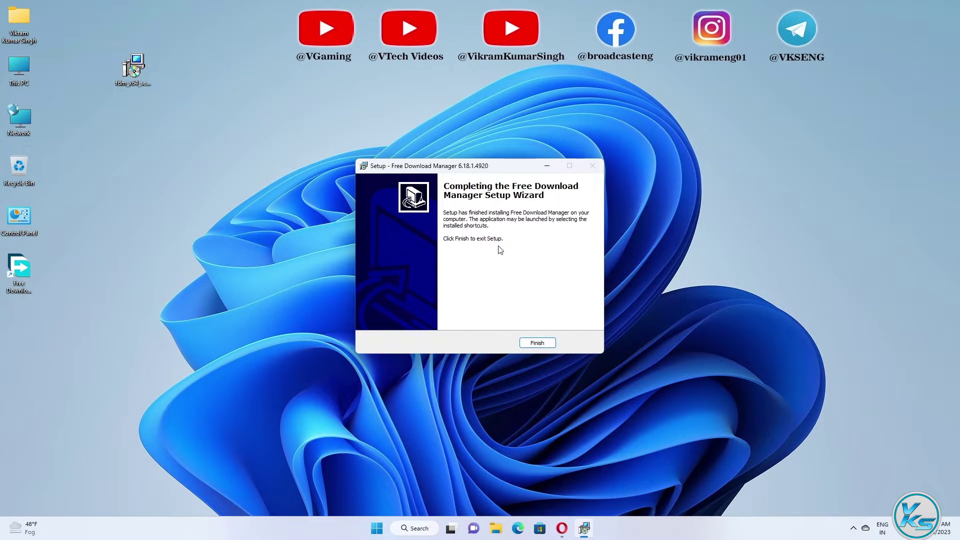
click(536, 344)
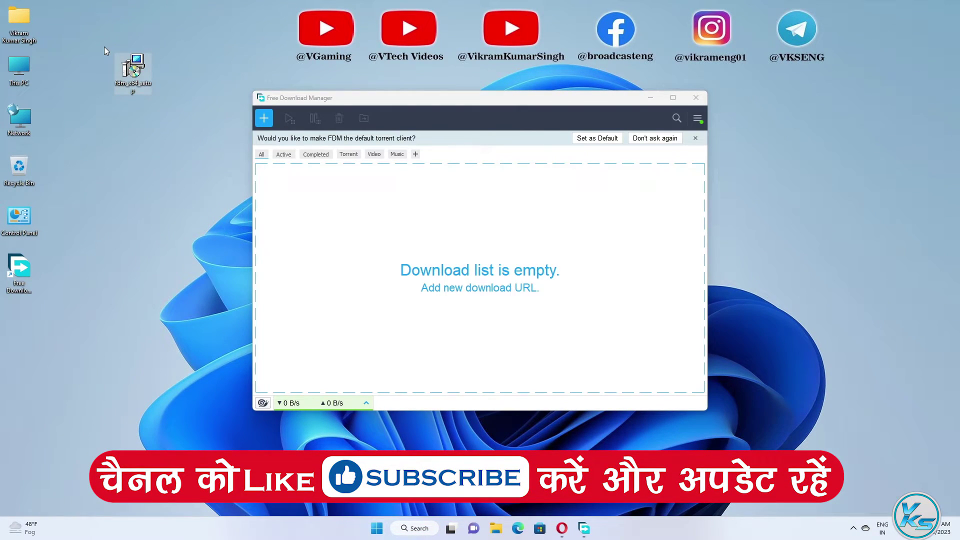
- Permanently delete the fdm_x64_setup installer from the desktop
drag(104, 46, 170, 118)
key(shift+Delete)
key(Return)
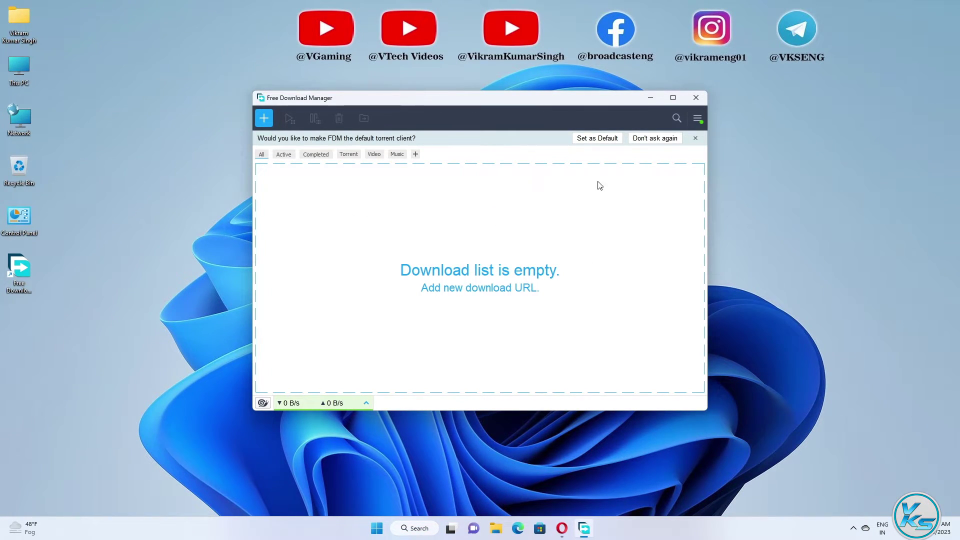
- Maximize the Free Download Manager window and open its Preferences
click(673, 99)
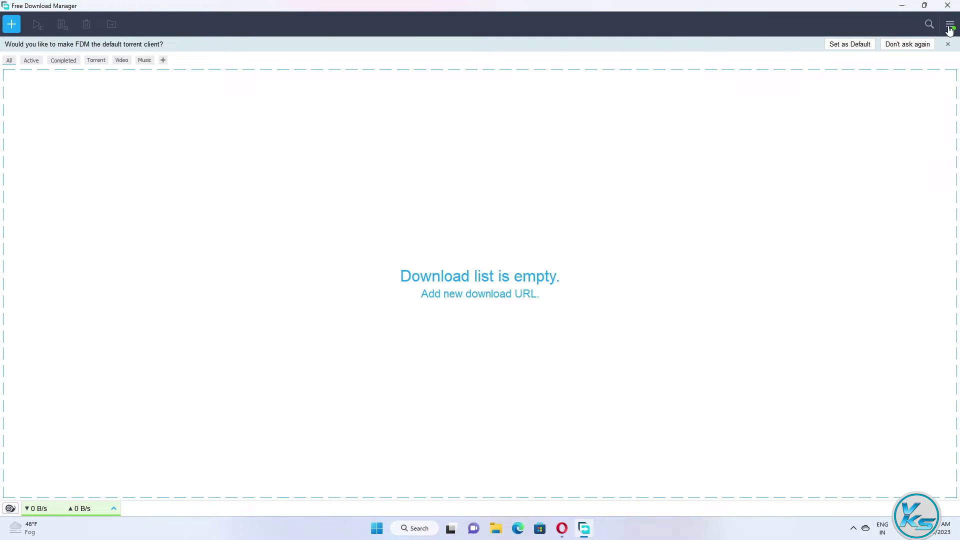
click(949, 26)
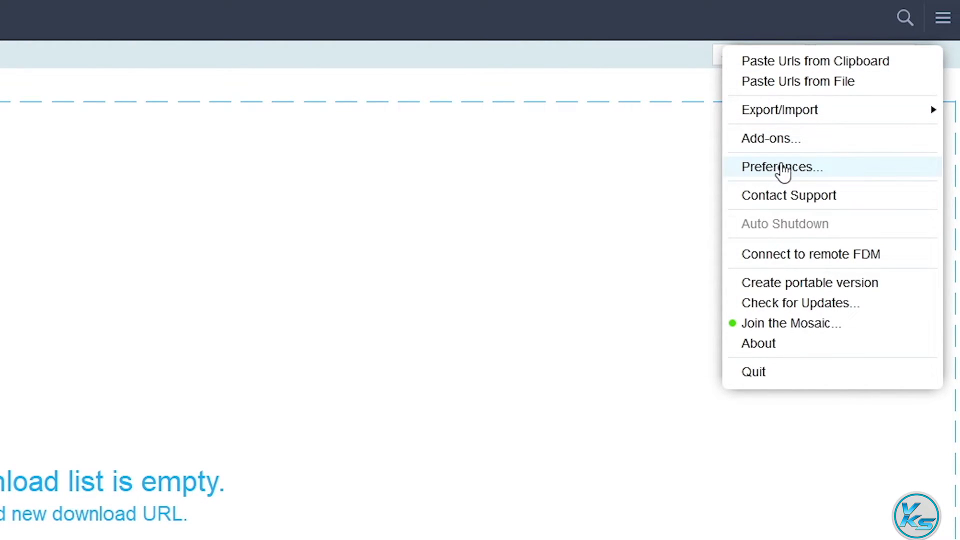
click(783, 167)
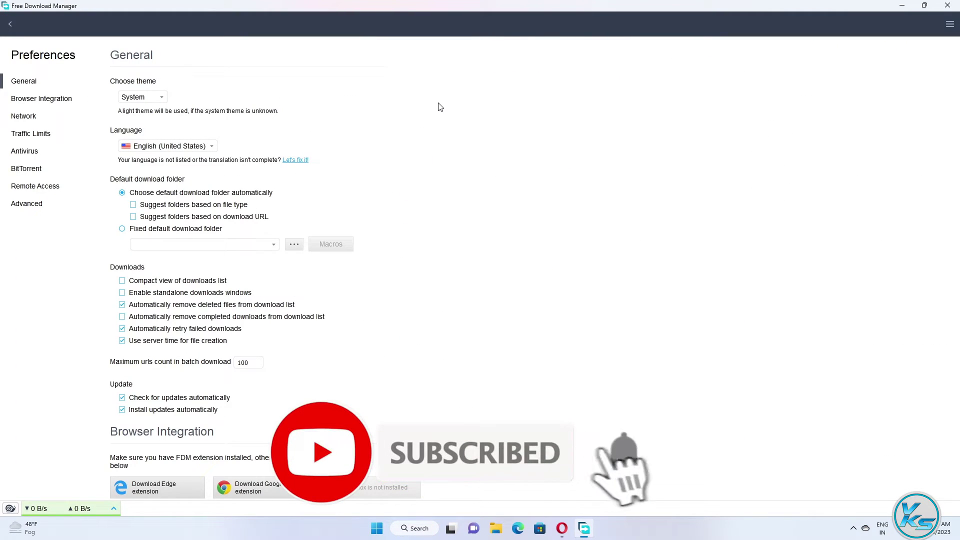
- Open the Google Chrome extension's download page from the Browser Integration preferences and maximize the Chrome window
scroll(416, 133, down, 1)
scroll(414, 140, down, 6)
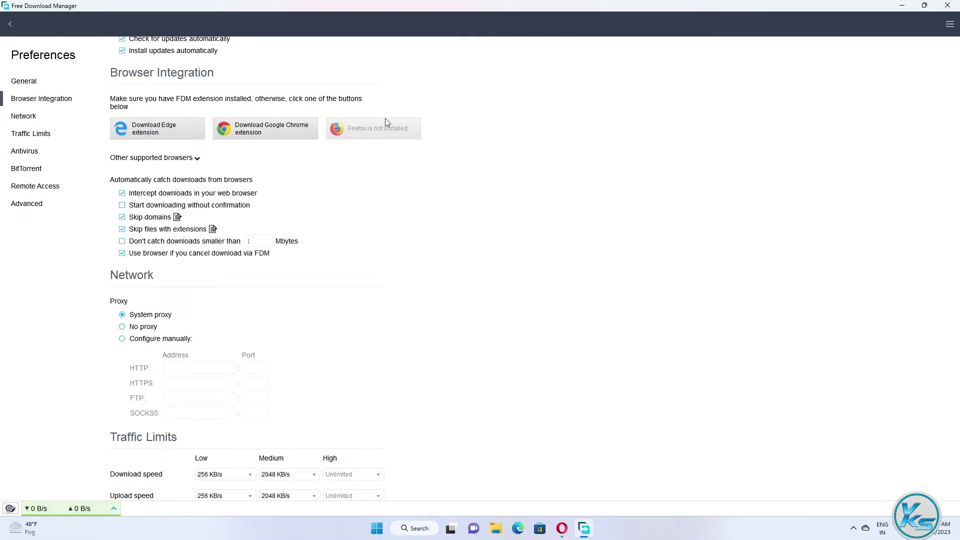
click(258, 137)
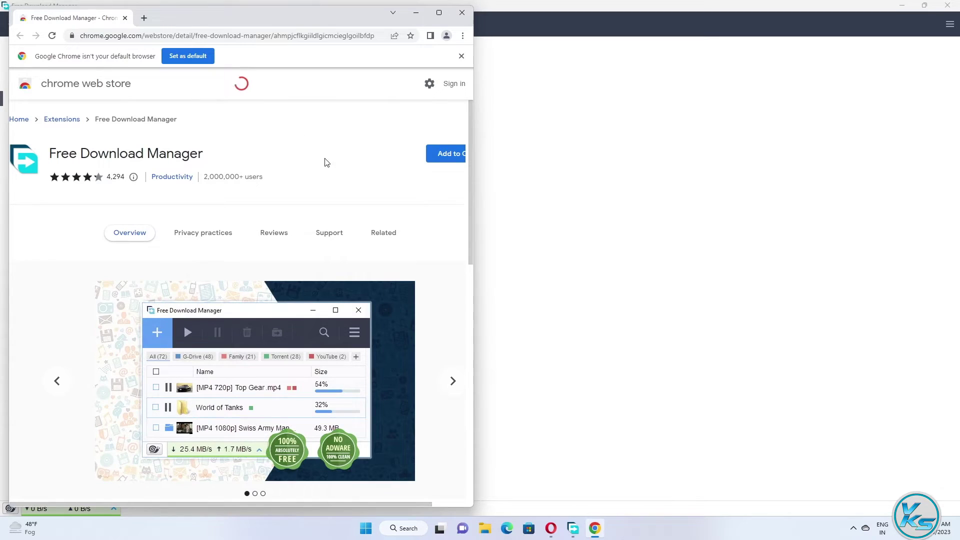
click(443, 15)
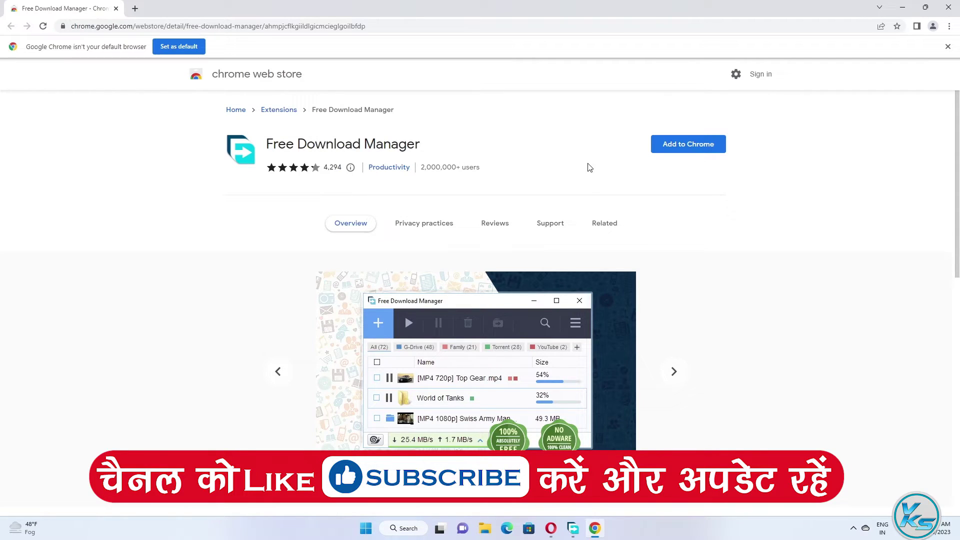
- Add the Free Download Manager extension to Chrome and dismiss the installation notice
click(680, 152)
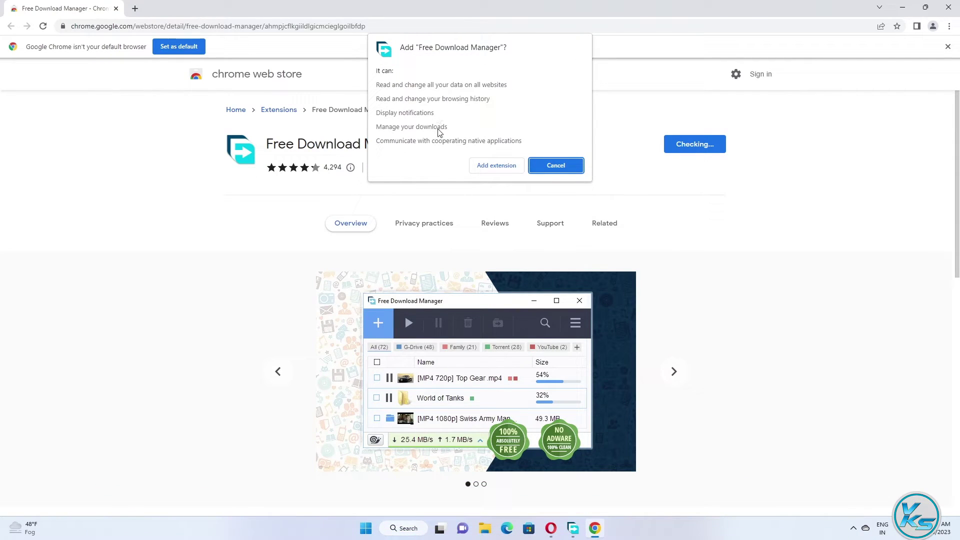
click(495, 166)
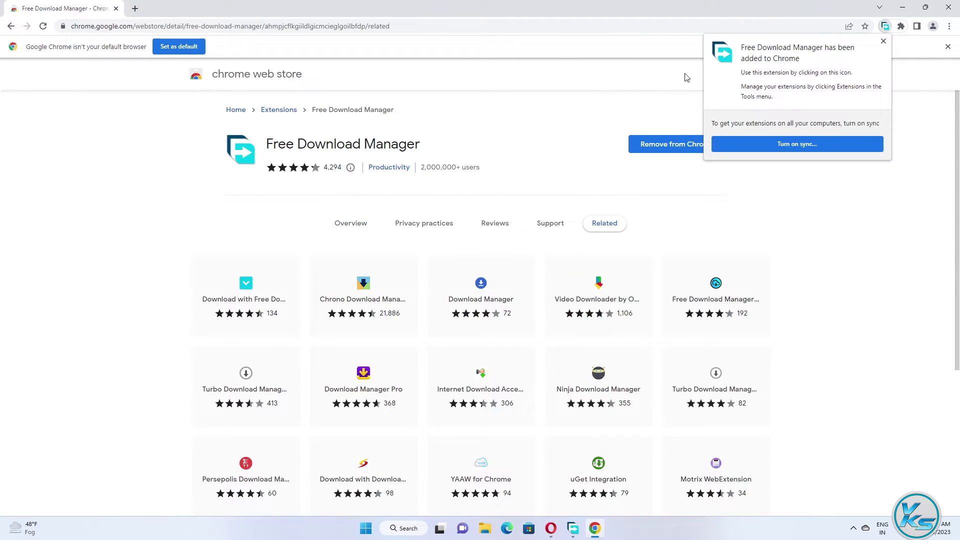
click(883, 42)
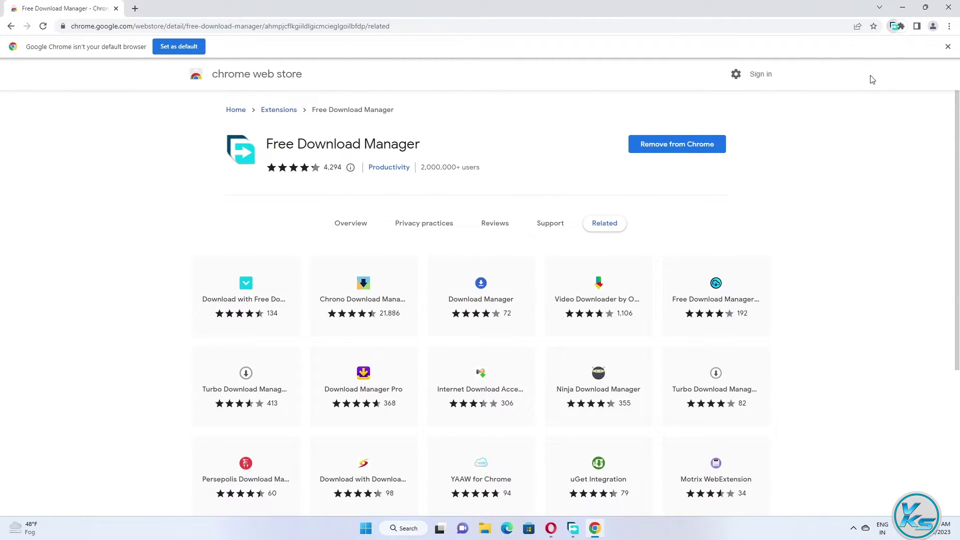
- Check the official browser extensions on the Free Download Manager site in Opera, and return Free Download Manager from Preferences to its download list
click(574, 534)
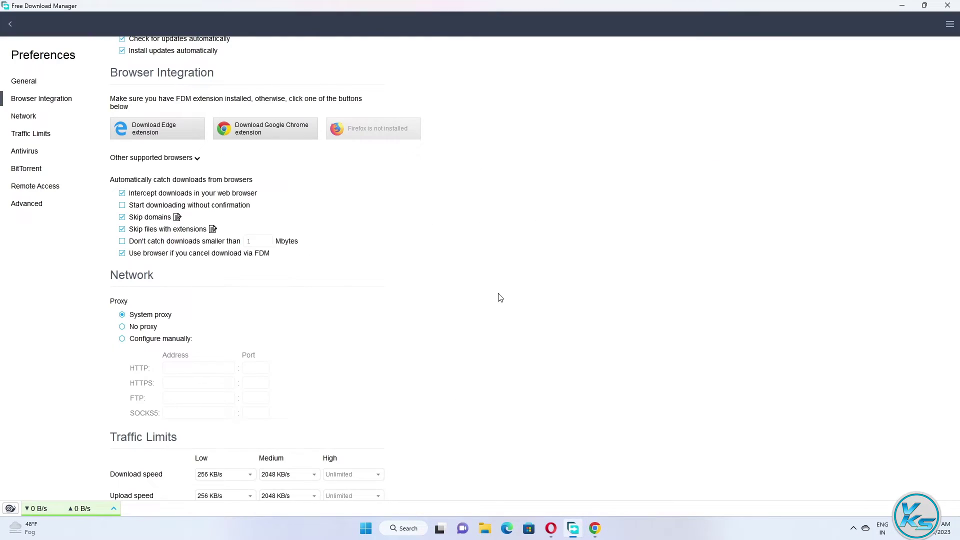
click(551, 529)
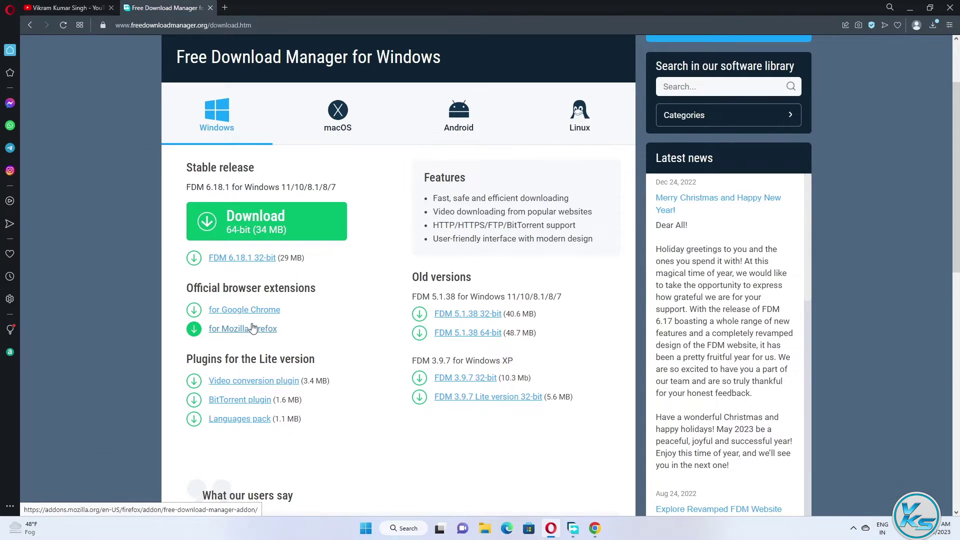
click(911, 9)
scroll(418, 277, up, 5)
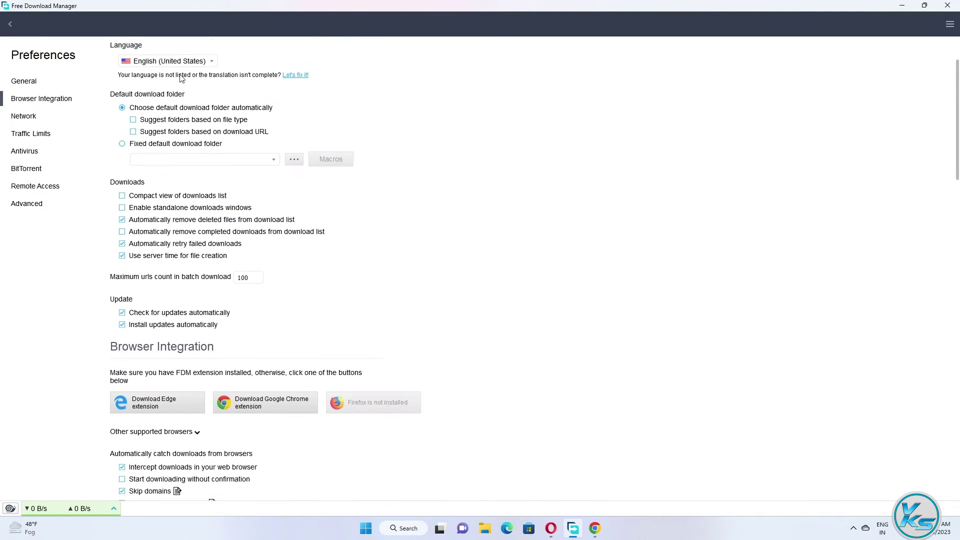
click(14, 28)
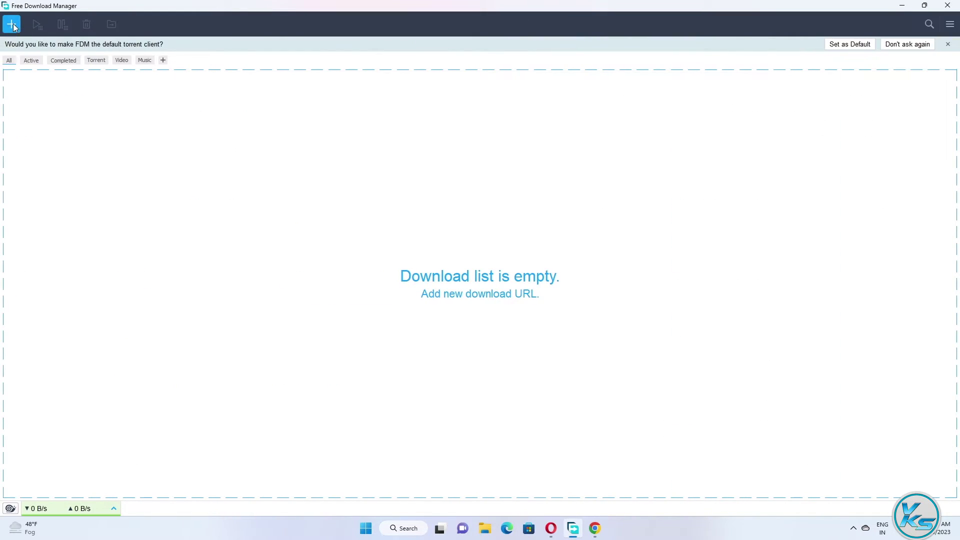
- Switch to Chrome, search Google for "vlc media player" and open the official VideoLAN download page
click(596, 528)
click(270, 25)
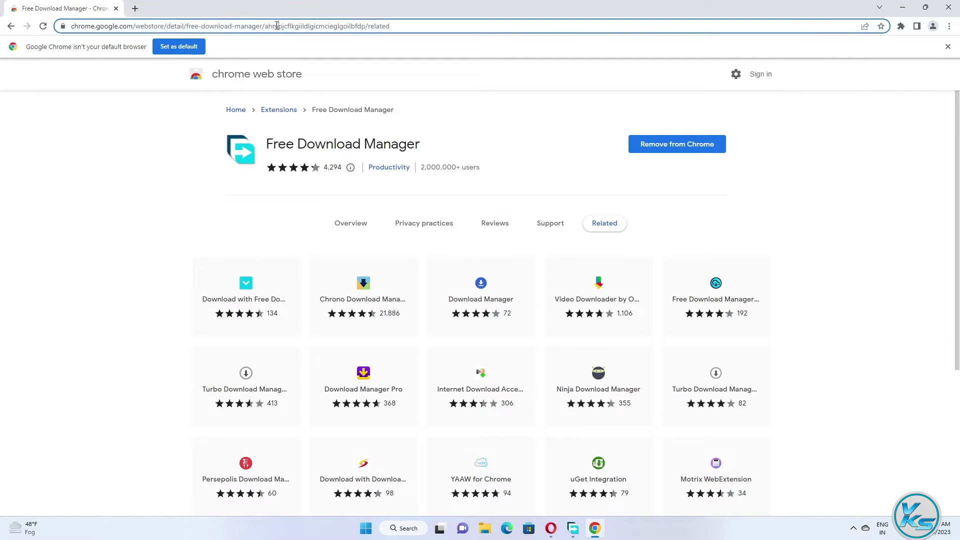
text(vlc)
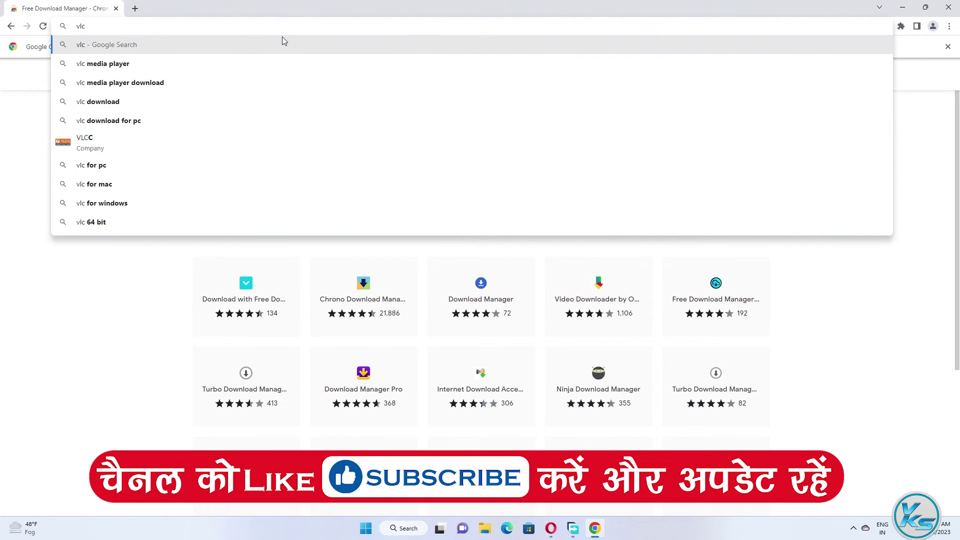
key(Down)
key(Return)
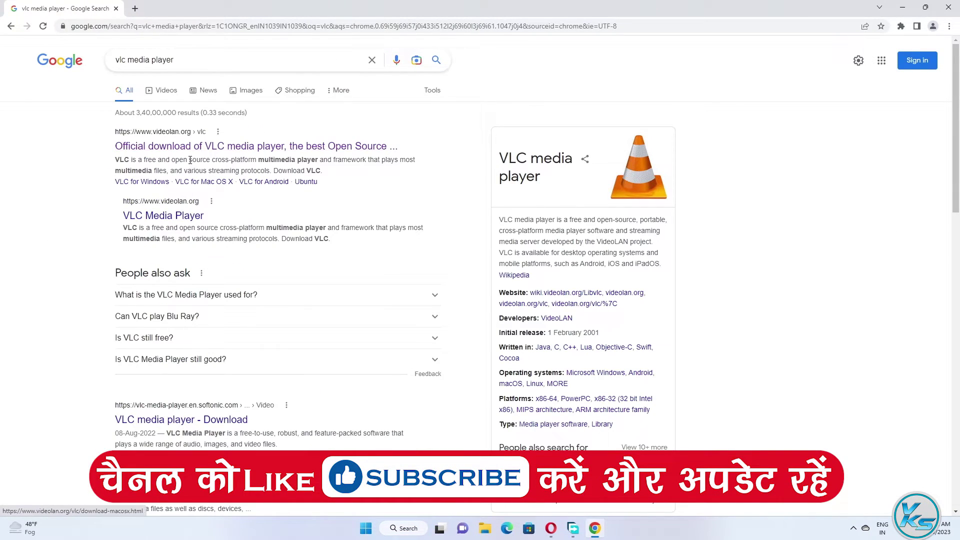
click(188, 149)
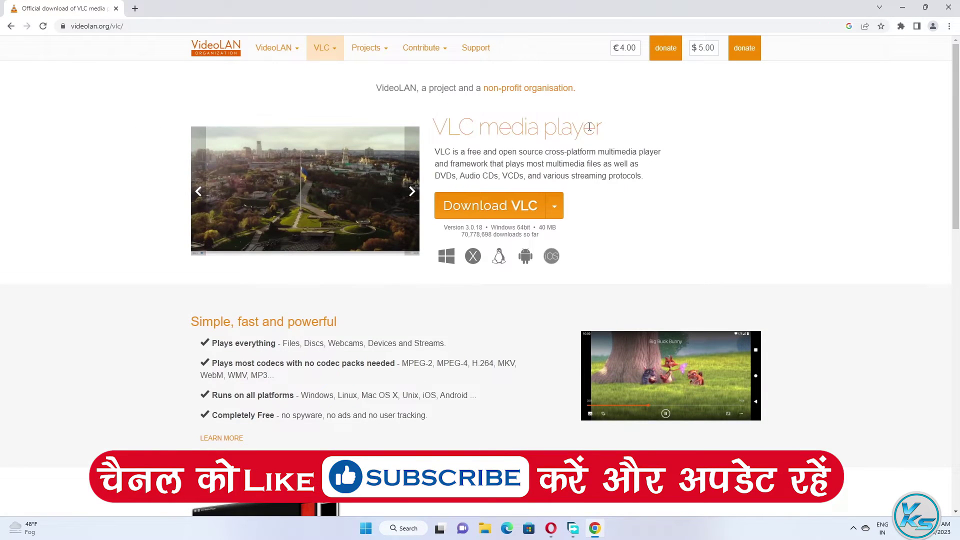
- Download vlc-3.0.18-win64.exe from the VideoLAN home page through Free Download Manager, pausing and resuming the transfer once
click(216, 47)
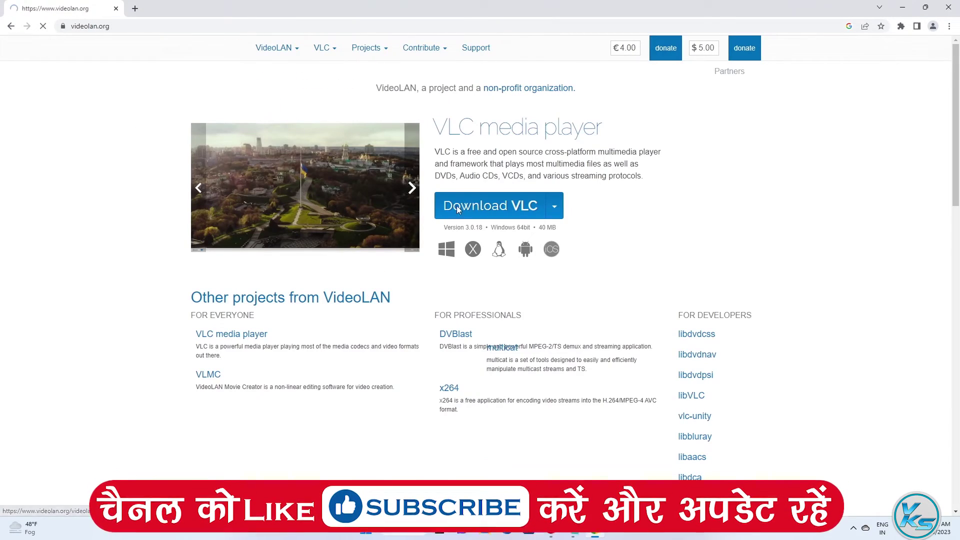
click(497, 209)
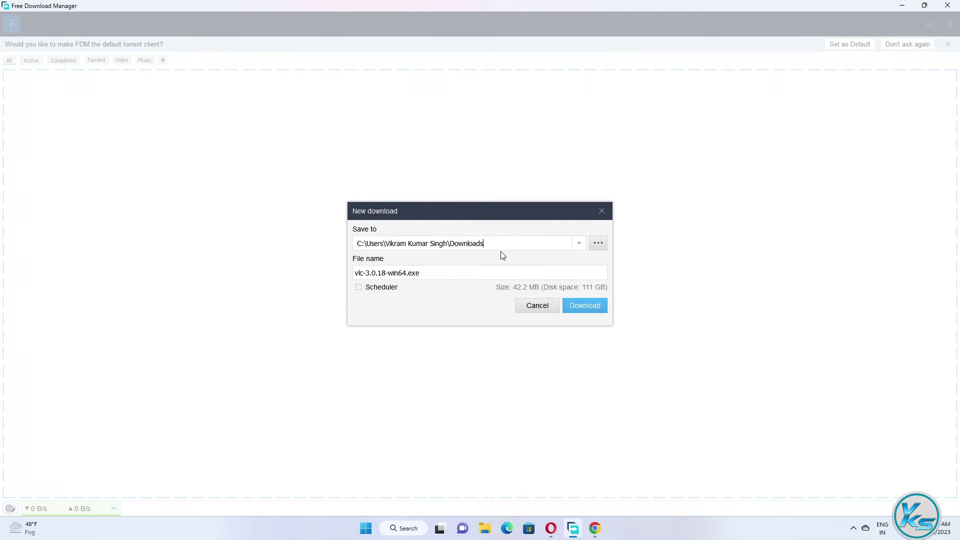
click(584, 306)
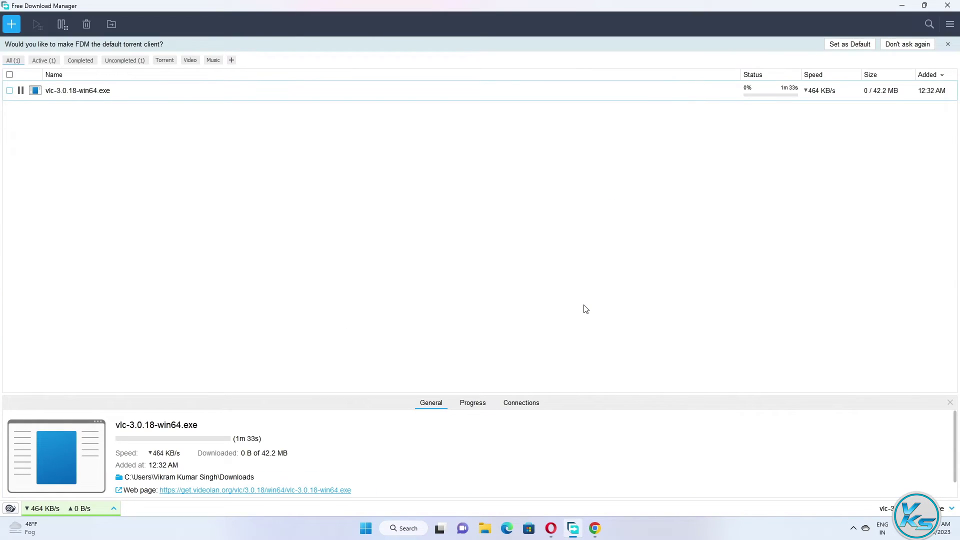
click(21, 92)
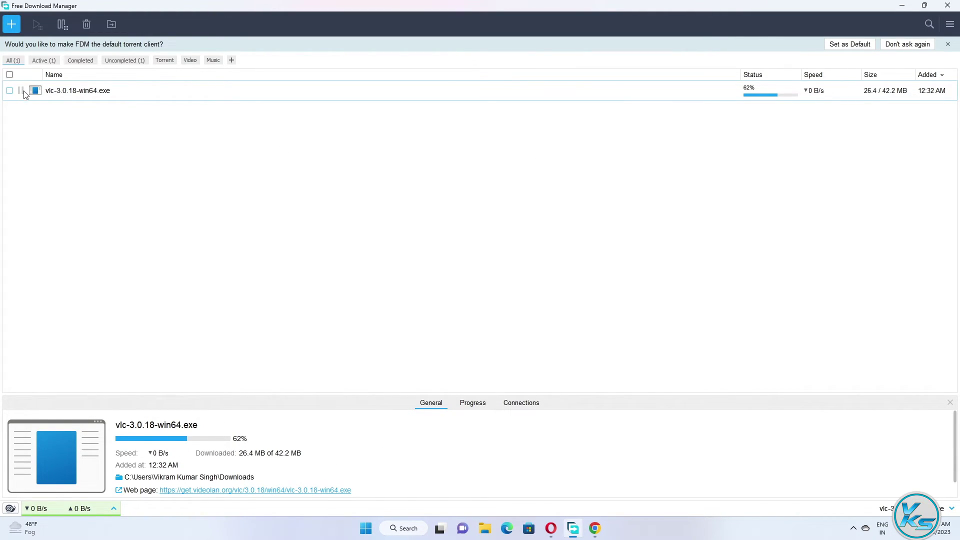
click(20, 91)
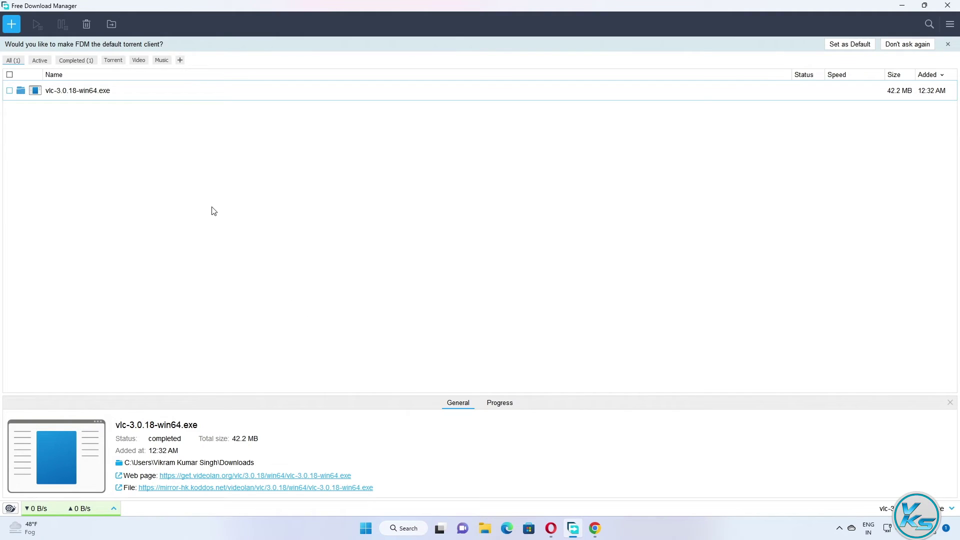
- Open the dialog for adding a new download by URL or torrent file
click(11, 24)
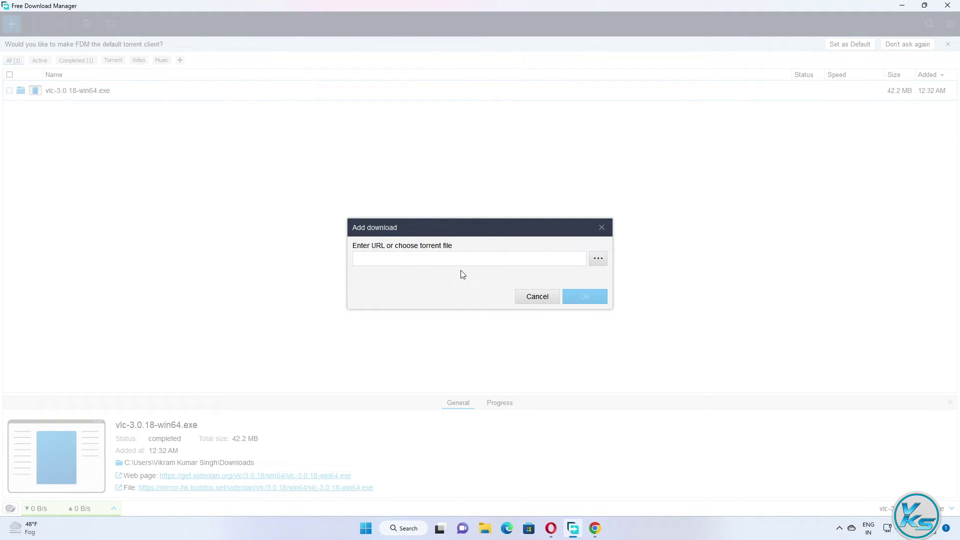